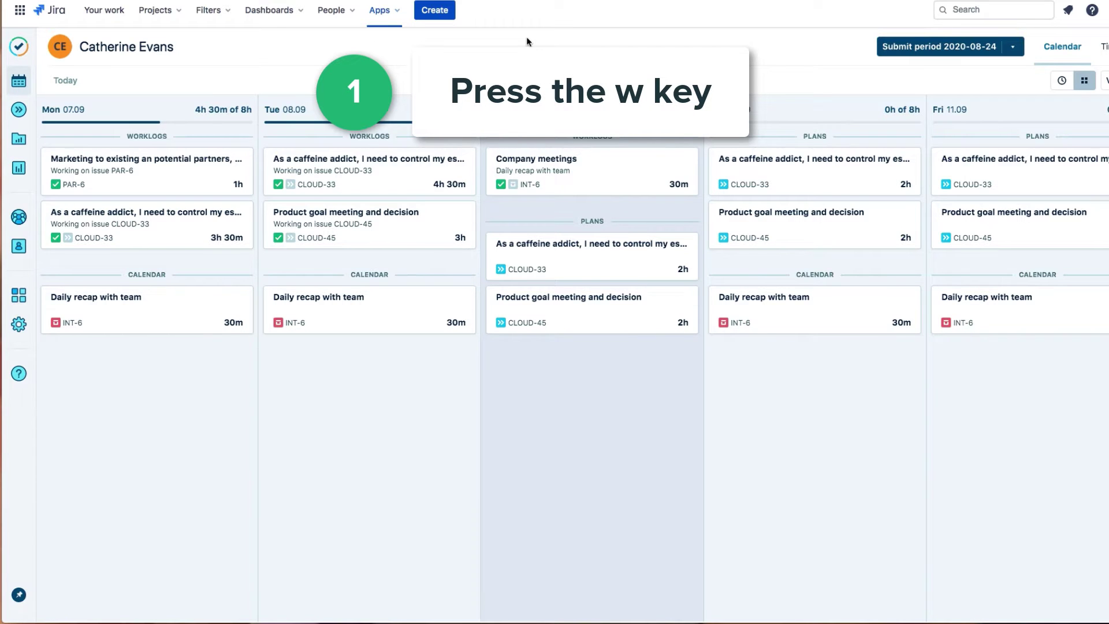
# - Log 1h on CLOUD-46 Define responsibilities for team members for Wednesday 09.09 via the W shortcut
pyautogui.press('w')
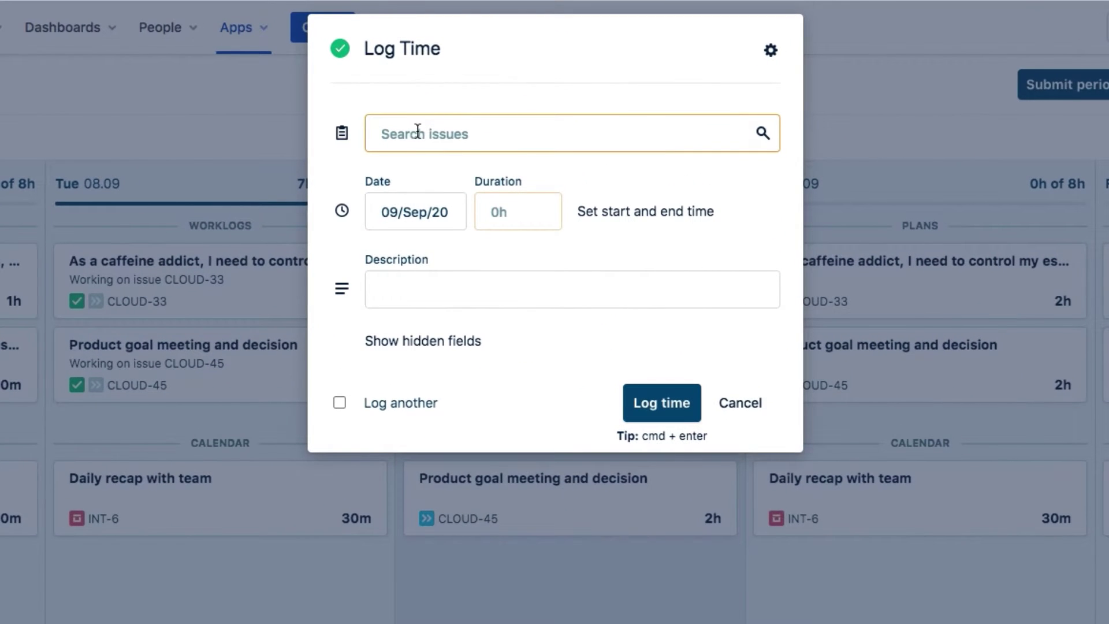
pyautogui.click(410, 134)
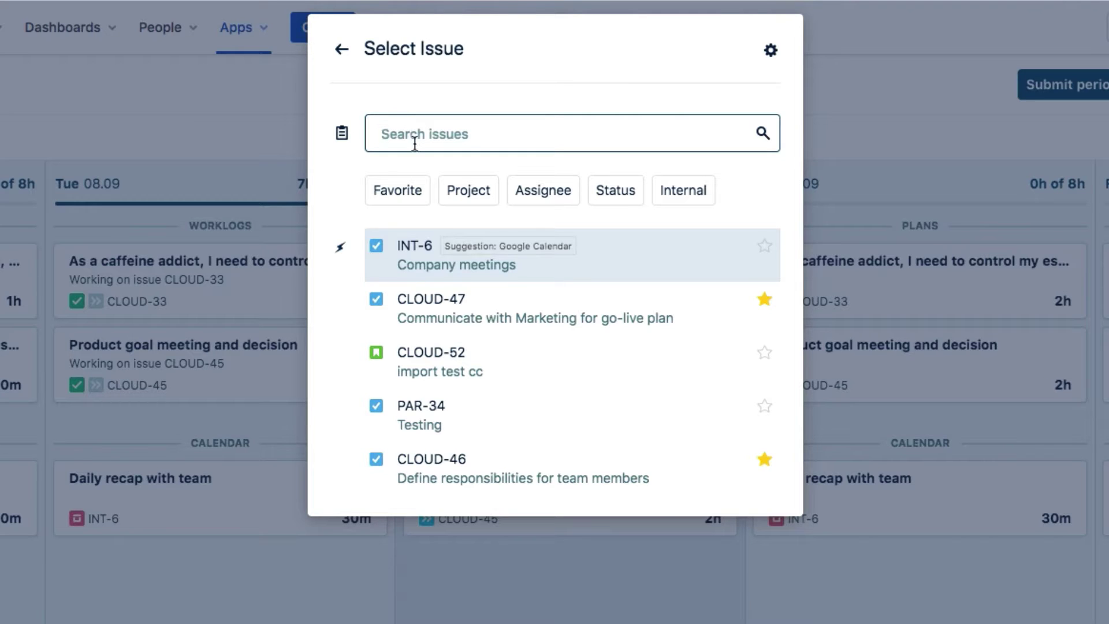
pyautogui.click(452, 459)
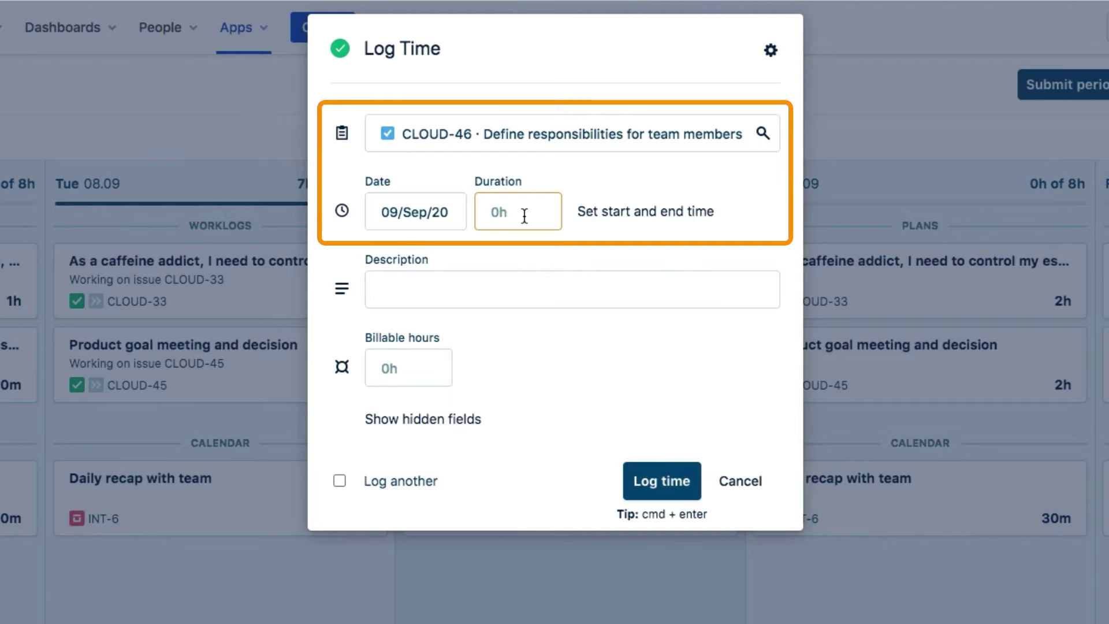
pyautogui.write('1')
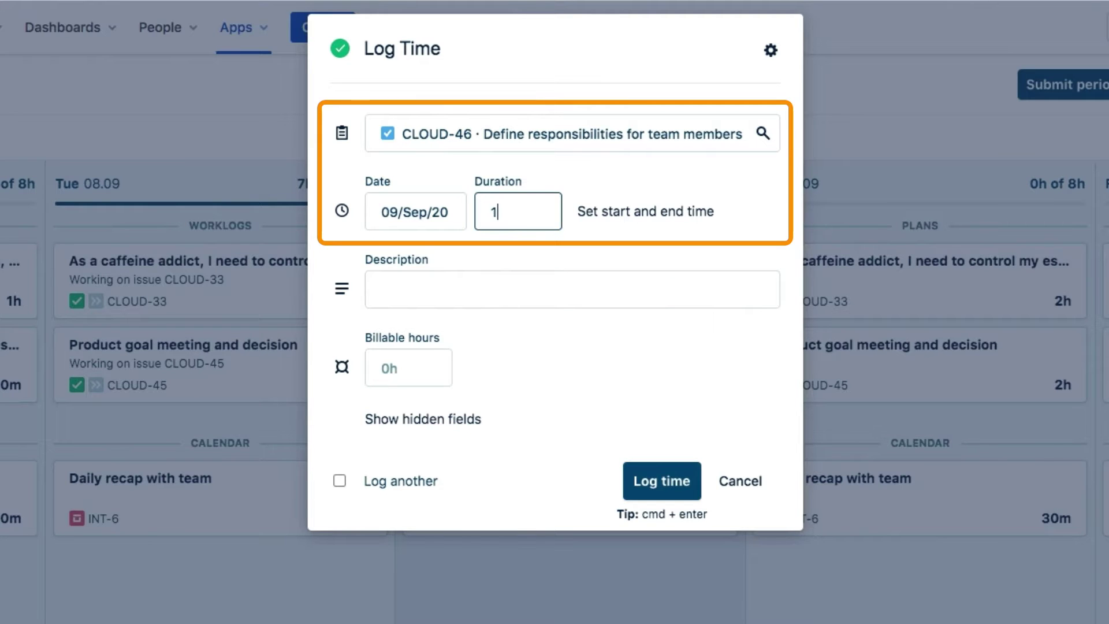
pyautogui.click(657, 482)
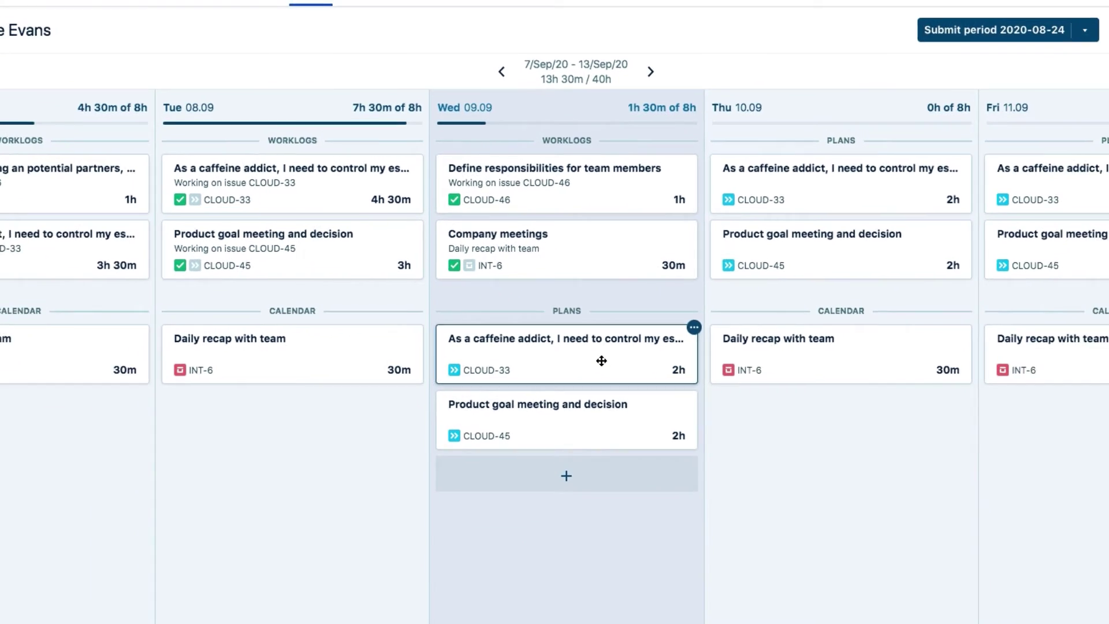
# - Log 1h on CLOUD-47 for Wednesday and convert Wednesday's 2h CLOUD-33 plan into a worklog
pyautogui.moveTo(495, 466)
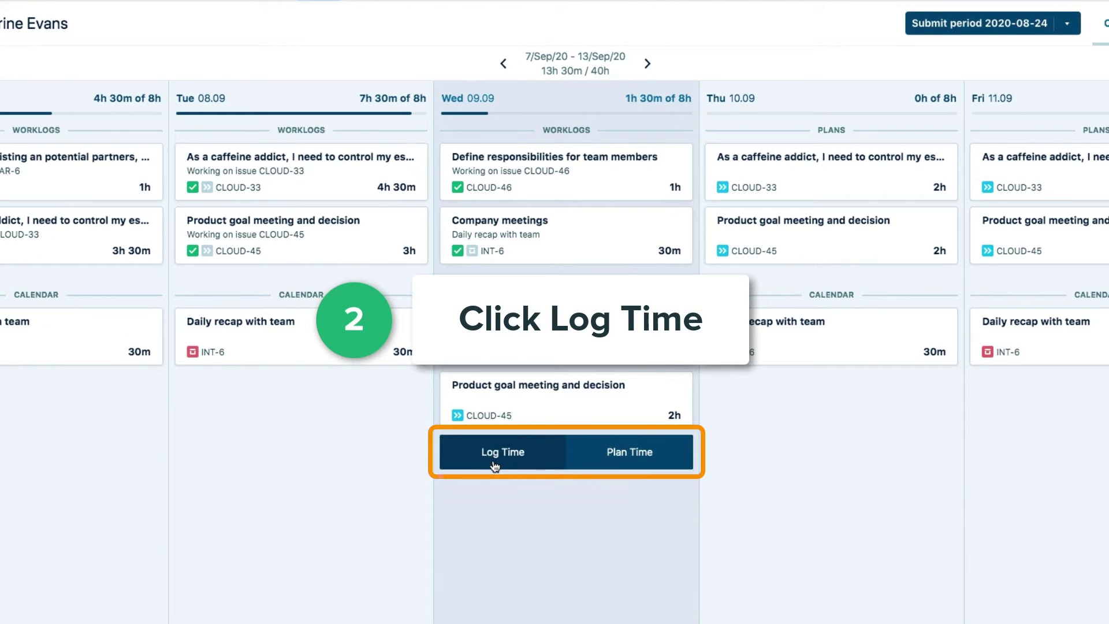
pyautogui.click(495, 466)
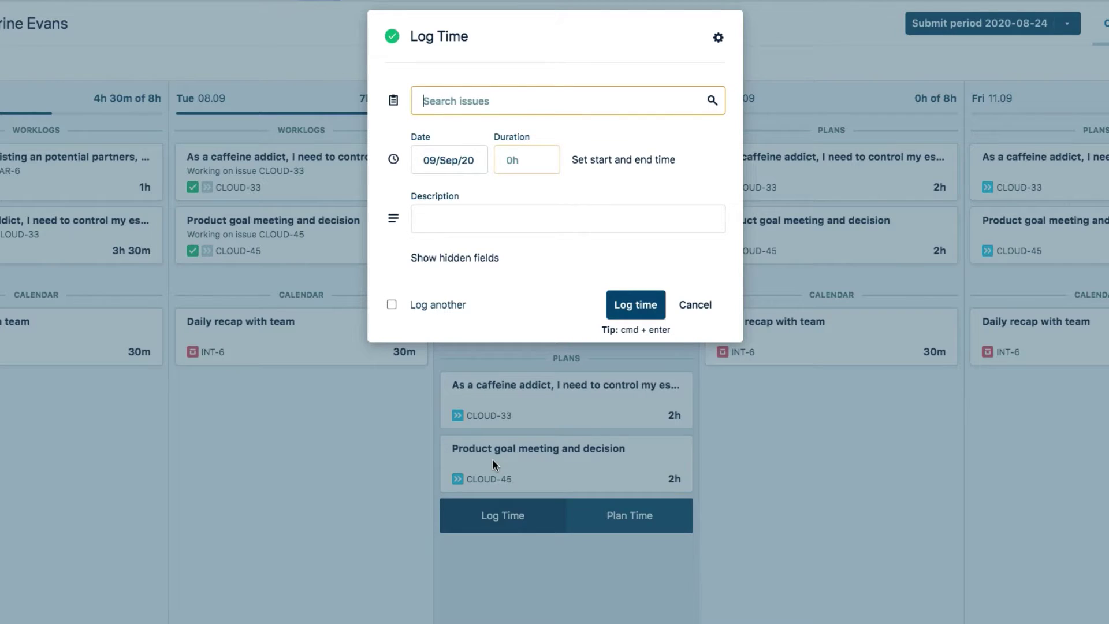
pyautogui.click(425, 102)
pyautogui.click(482, 231)
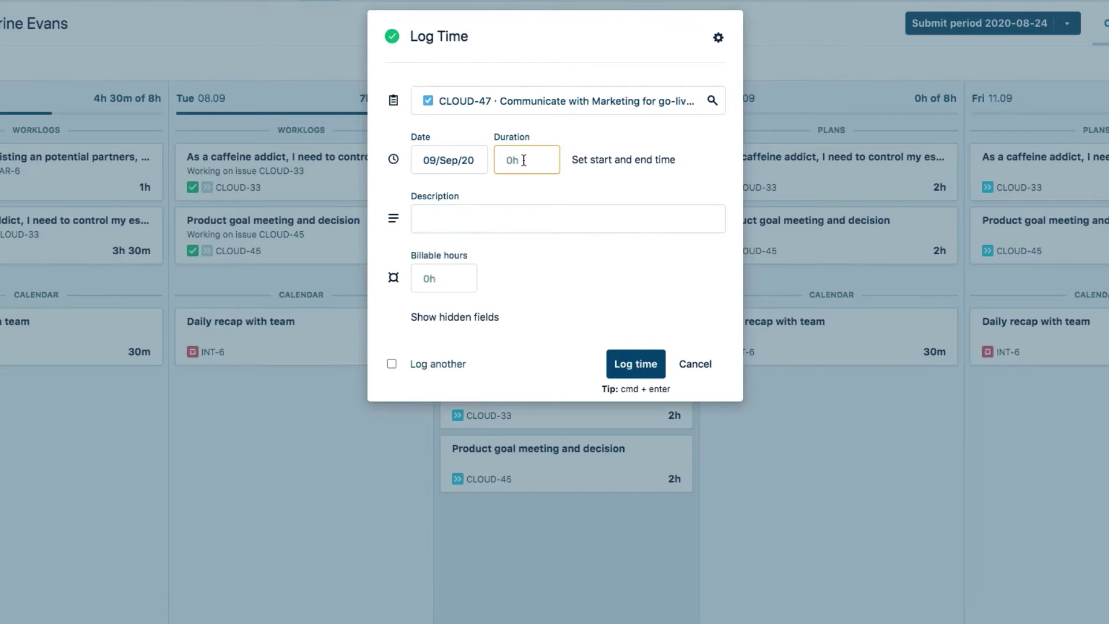
pyautogui.click(638, 366)
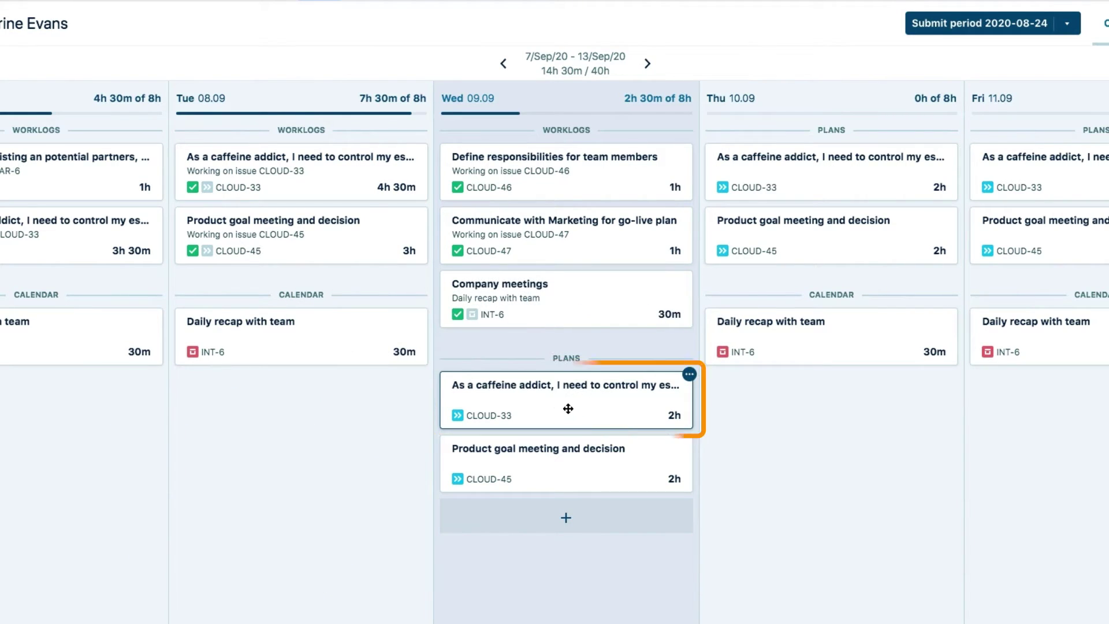
pyautogui.click(573, 404)
pyautogui.click(628, 368)
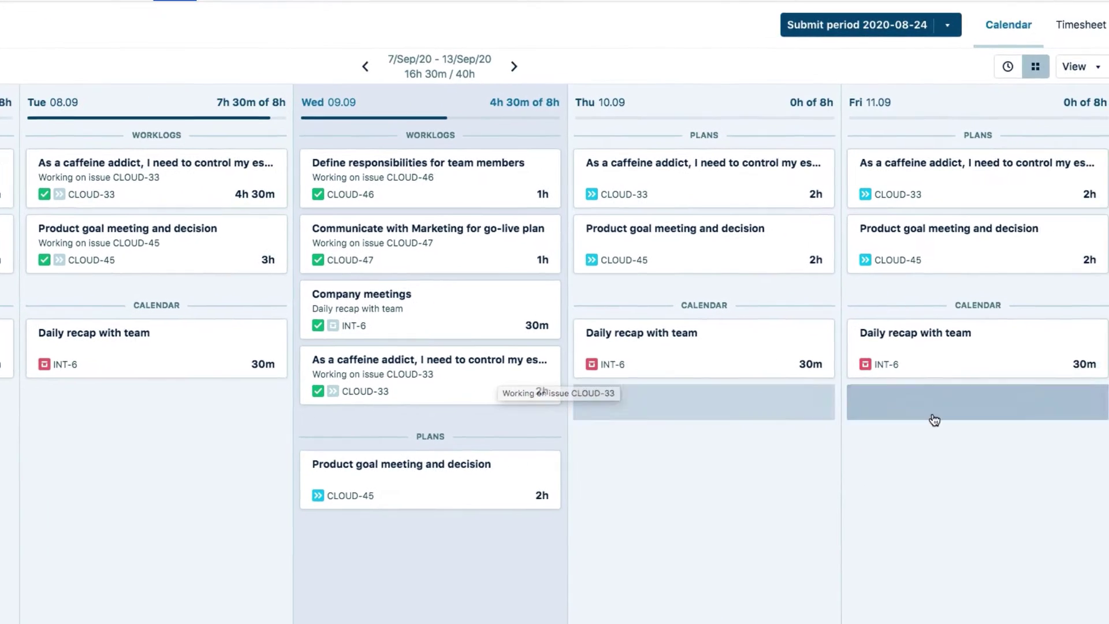
# - Drag Project Management (PAR-31) from the Assigned issues panel onto Wednesday as a 30m worklog
pyautogui.click(1095, 419)
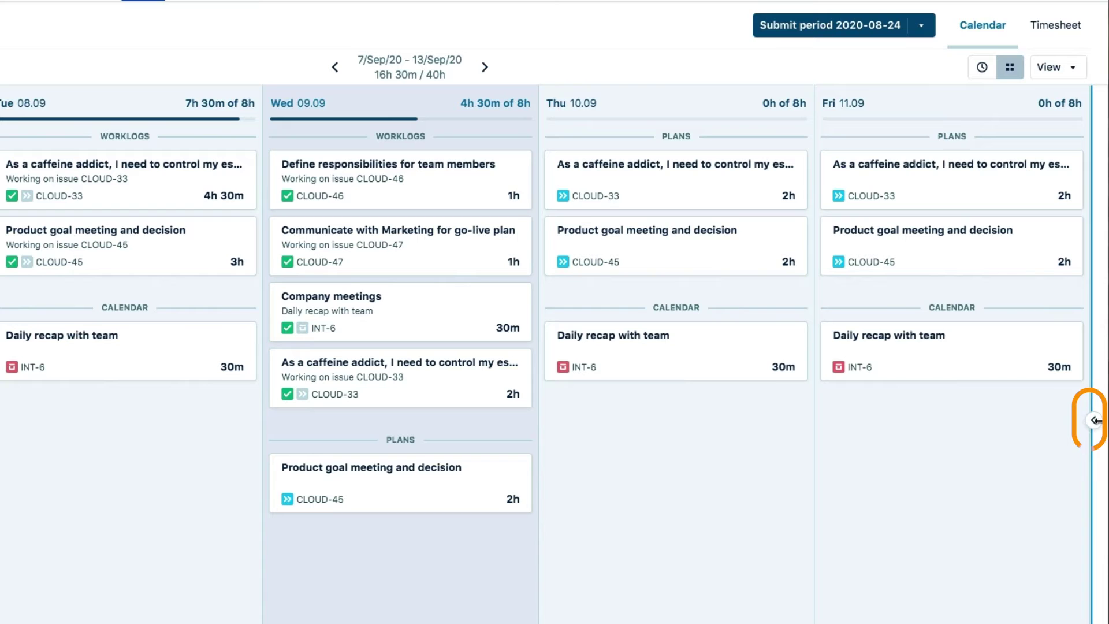
pyautogui.click(1096, 420)
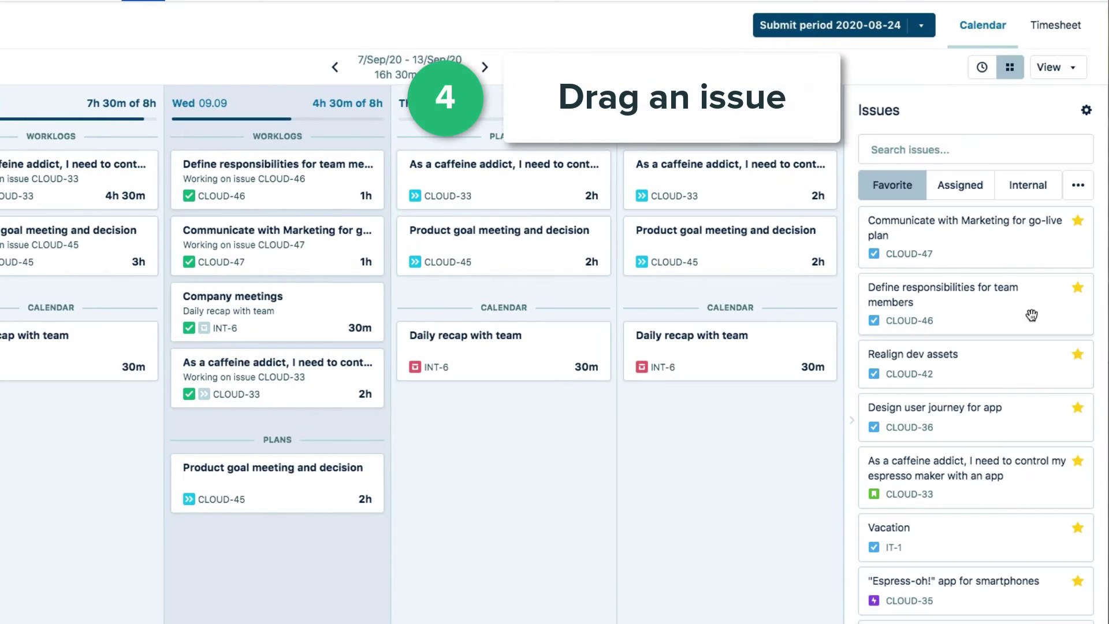
pyautogui.click(960, 185)
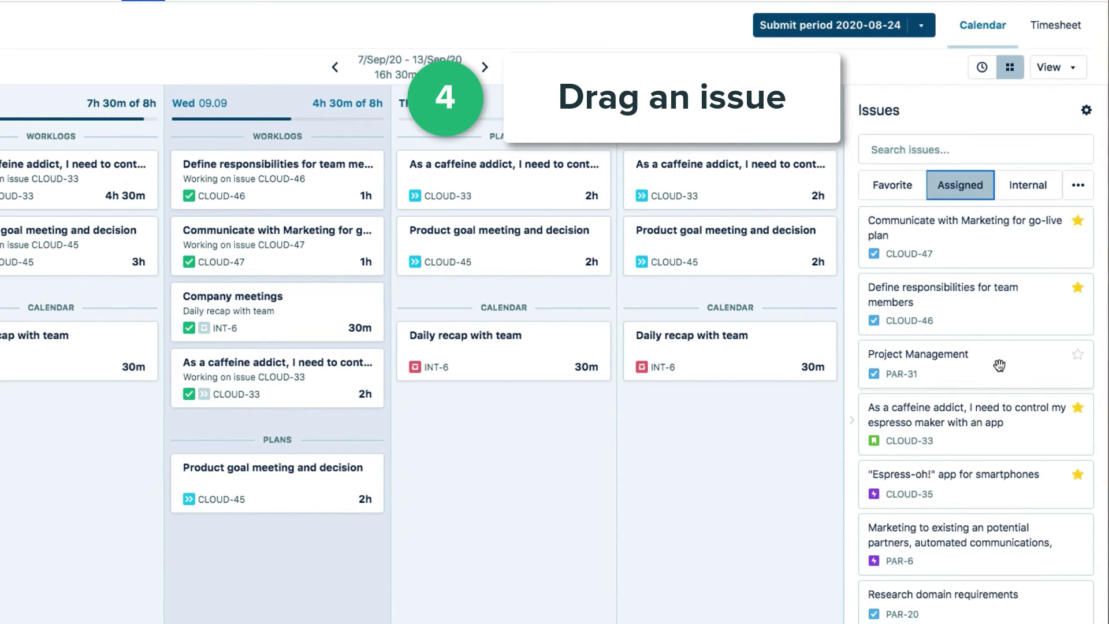
pyautogui.moveTo(1009, 365); pyautogui.dragTo(305, 423)
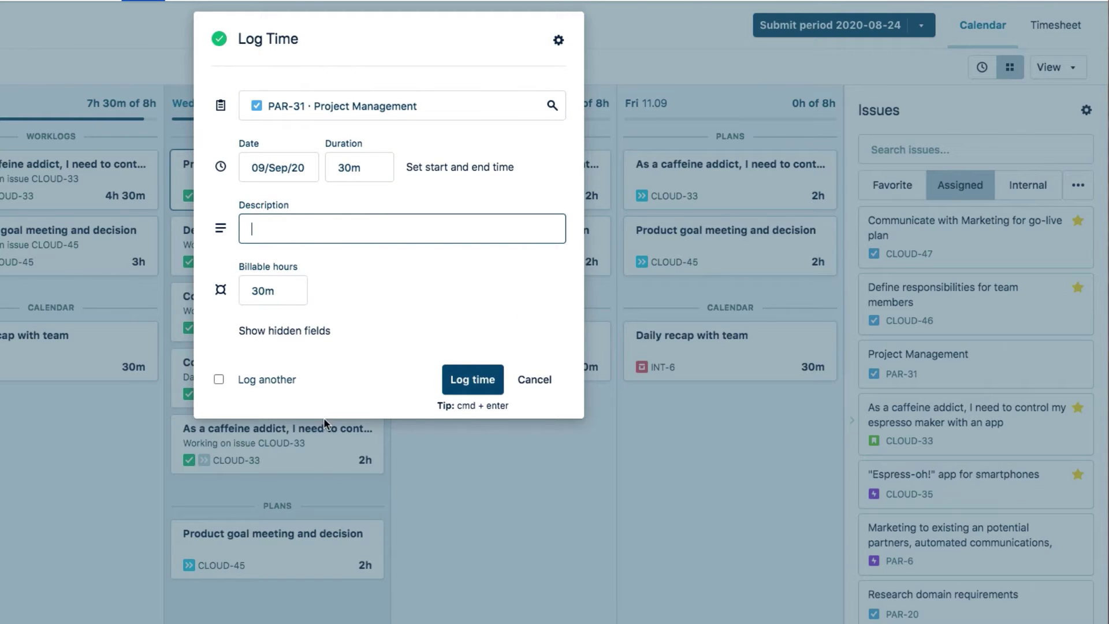
pyautogui.click(483, 383)
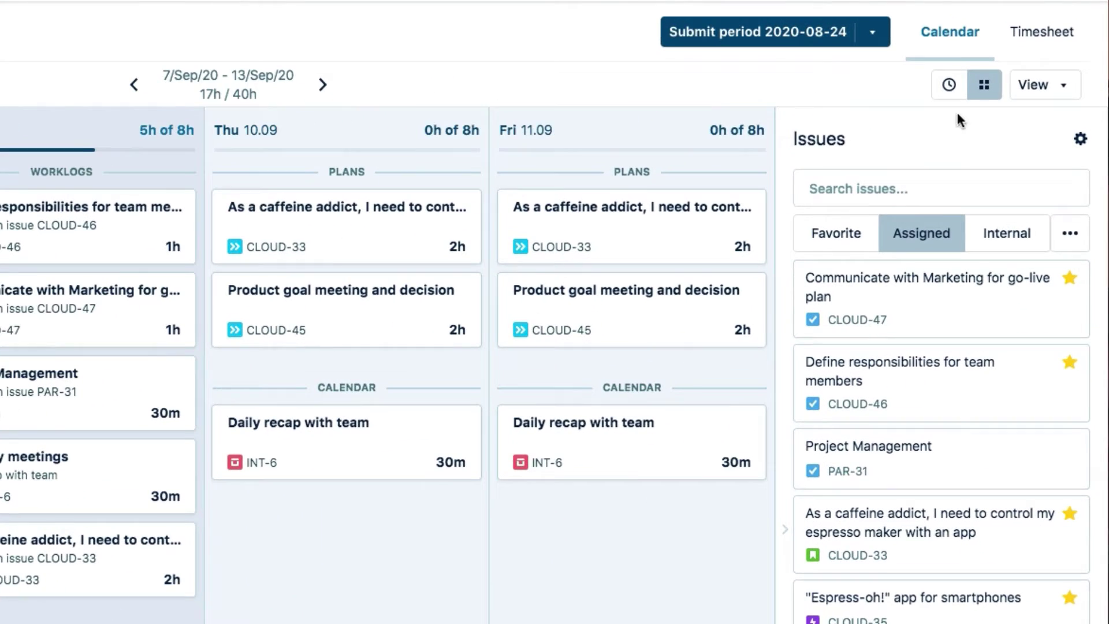
# - Log Tuesday's Google Calendar Daily recap event as 30m on Company meetings (INT-6)
pyautogui.click(1049, 86)
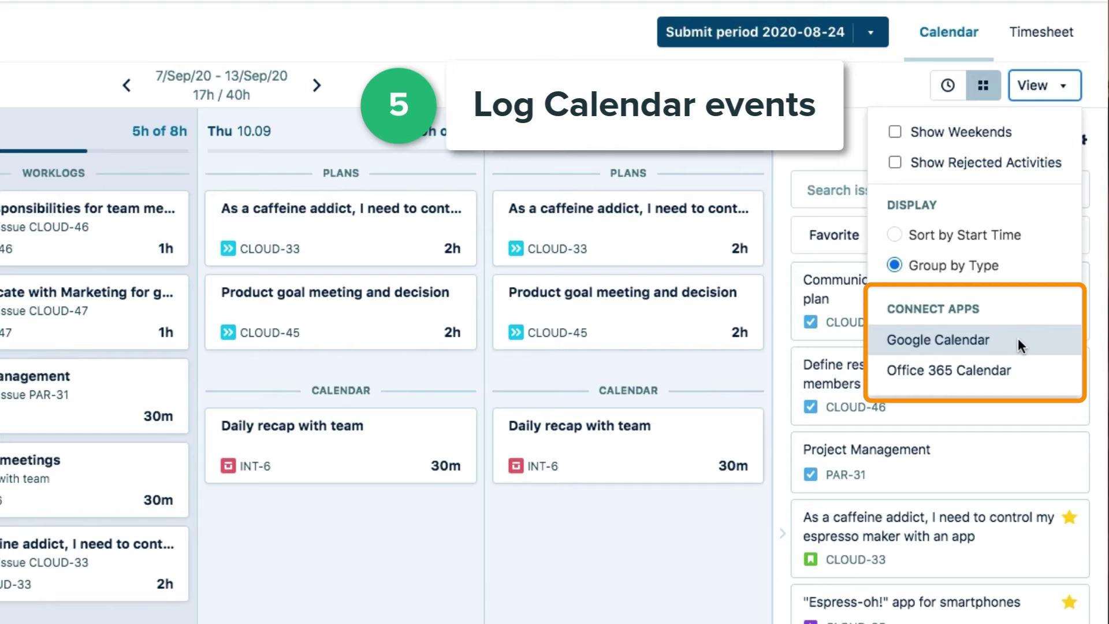
pyautogui.click(865, 77)
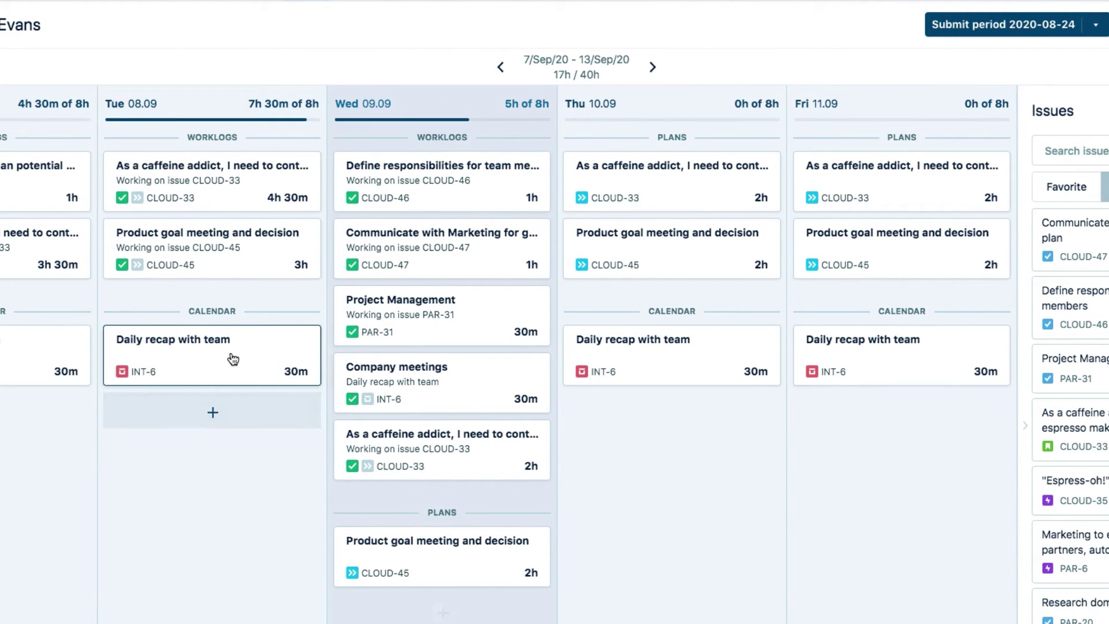
pyautogui.click(220, 362)
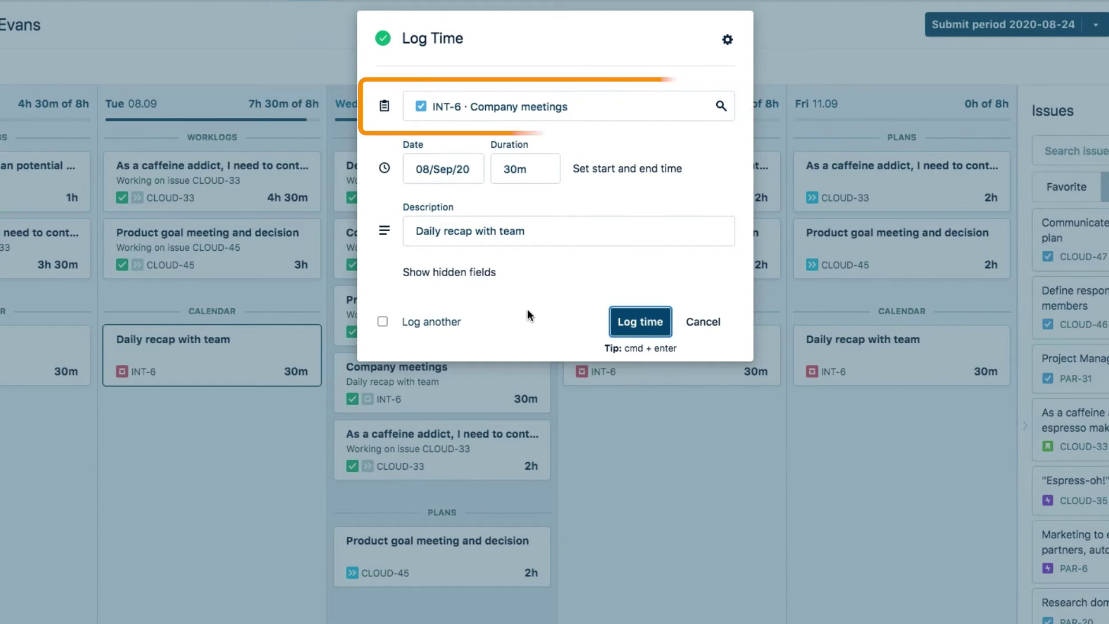
pyautogui.click(641, 323)
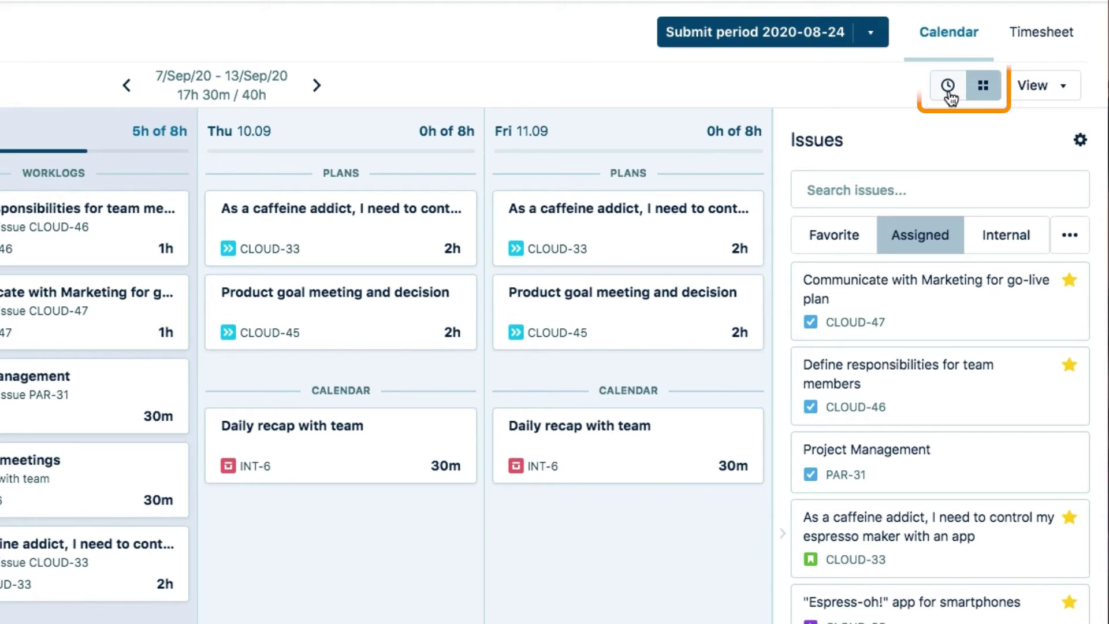
# - On Wednesday, log 2h on CLOUD-42 Realign dev assets and 30m on CLOUD-35 Espress-oh! at 17:00
pyautogui.click(948, 92)
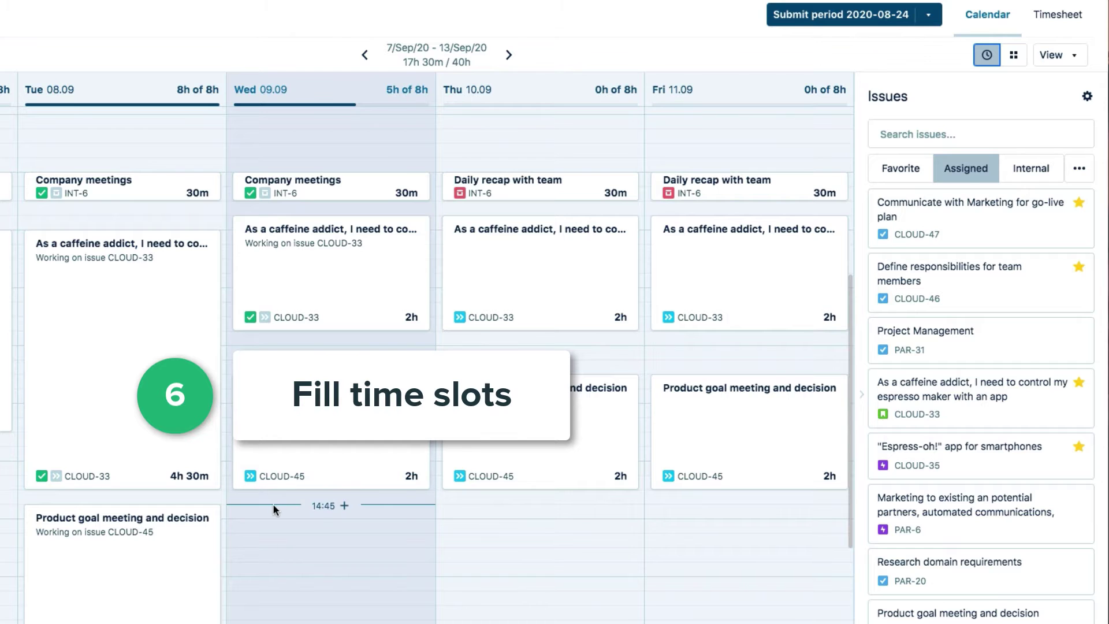
pyautogui.moveTo(273, 504); pyautogui.dragTo(302, 611)
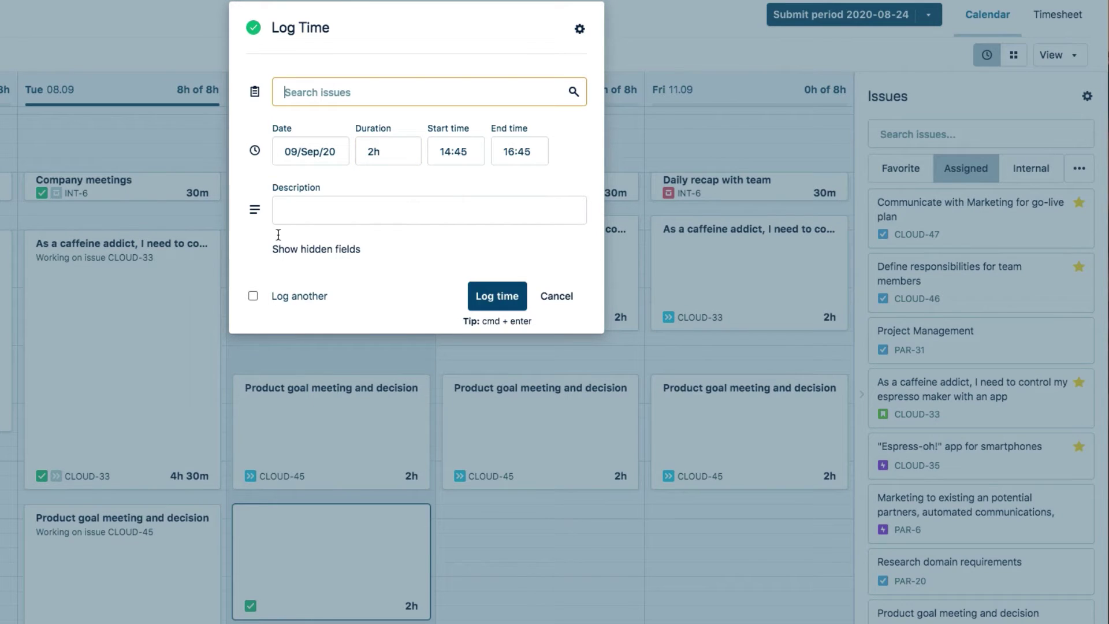
pyautogui.click(288, 93)
pyautogui.scroll(-3, 329, 277)
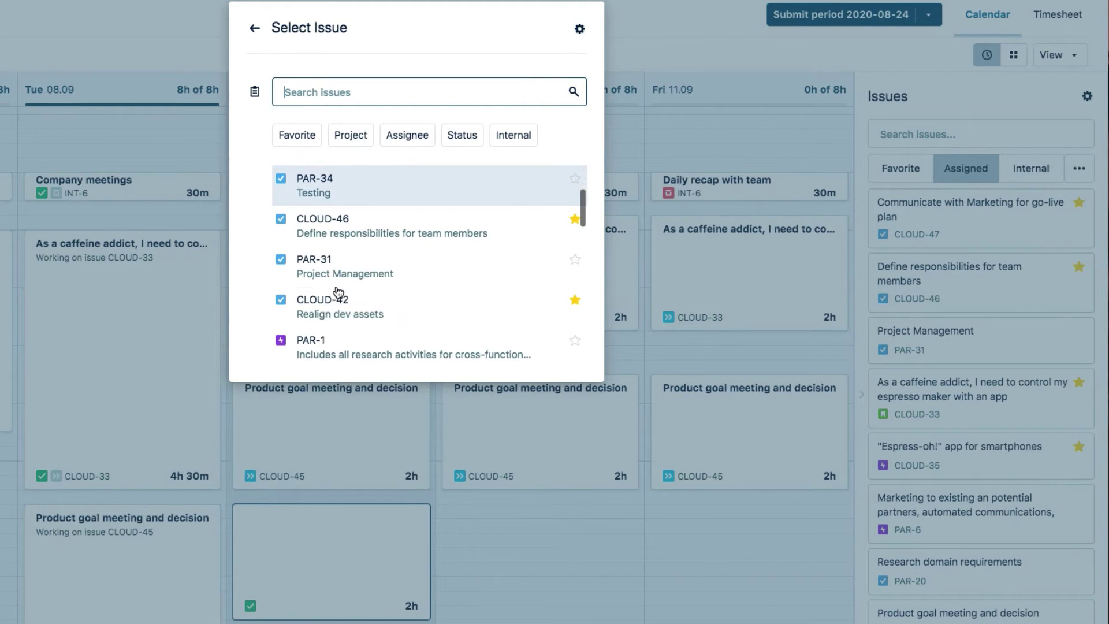
pyautogui.click(332, 308)
pyautogui.click(497, 355)
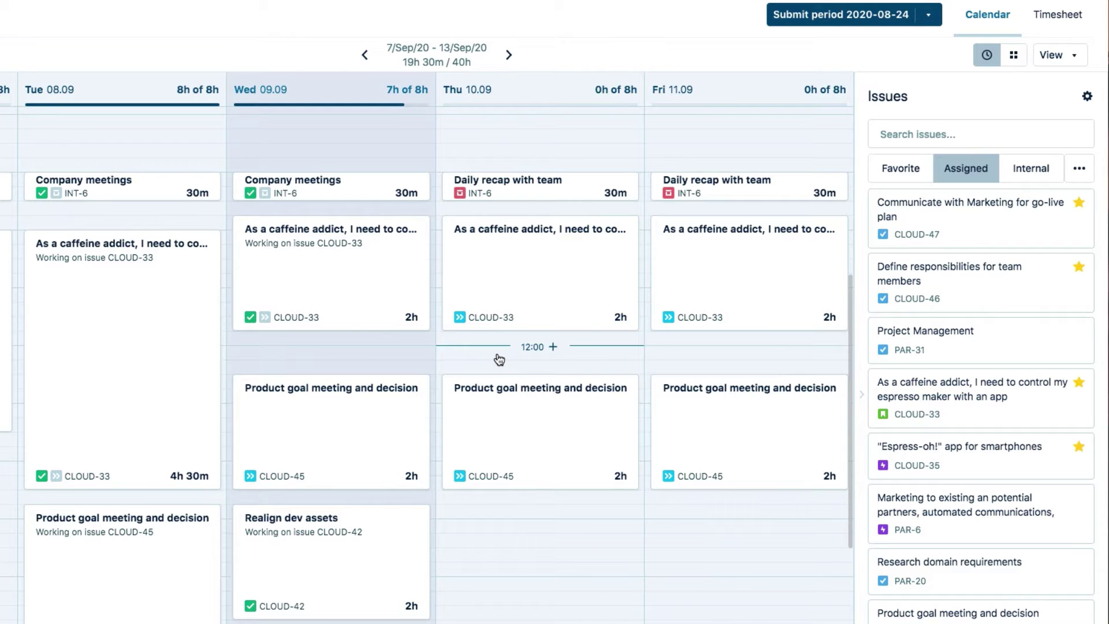
pyautogui.moveTo(1009, 459); pyautogui.dragTo(417, 623)
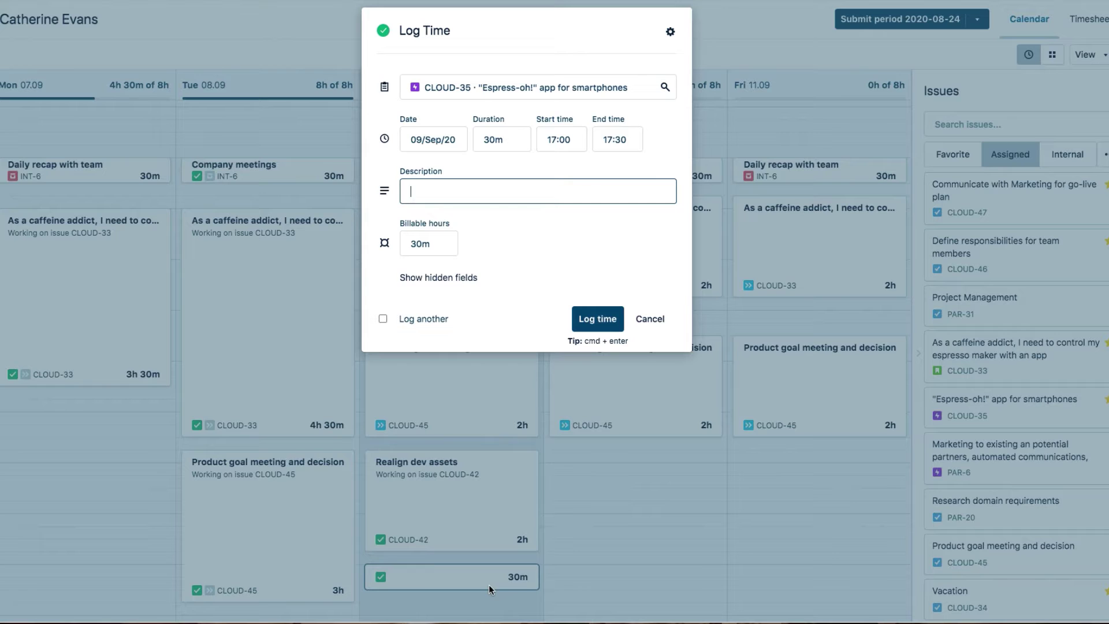
pyautogui.click(590, 323)
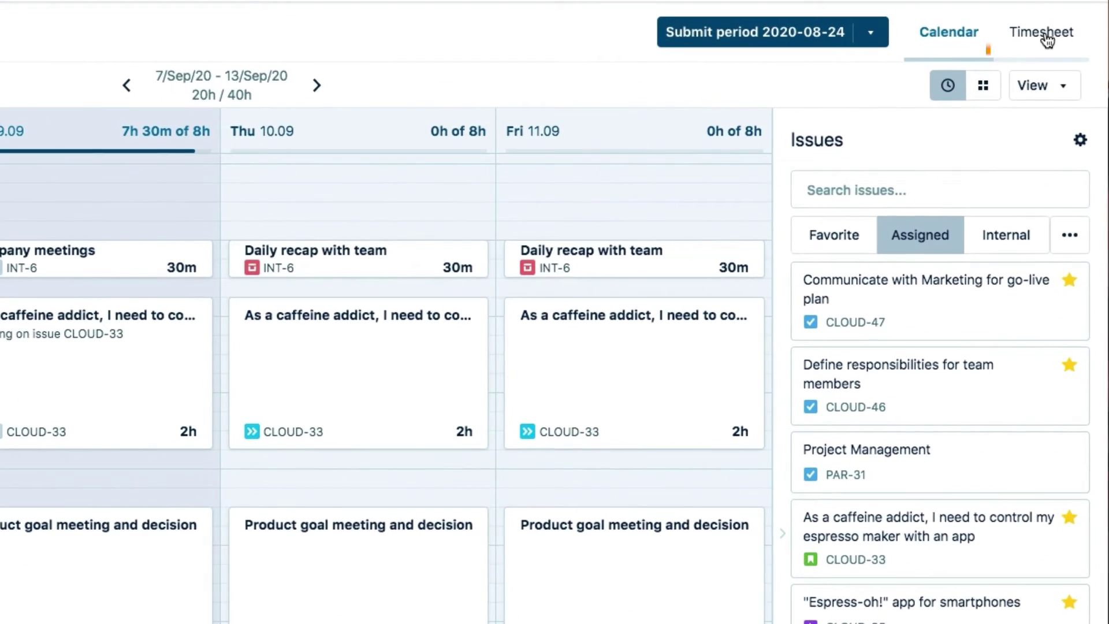
# - From the timesheet grid, log 1h on CLOUD-52 import test cc
pyautogui.click(1094, 24)
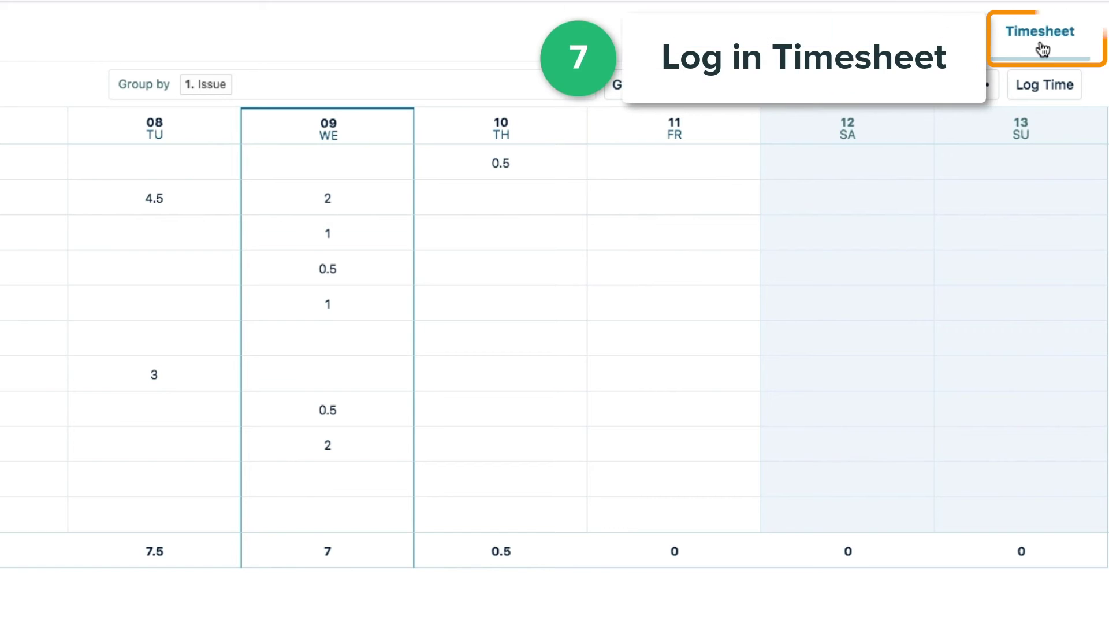
pyautogui.click(1044, 85)
pyautogui.click(601, 132)
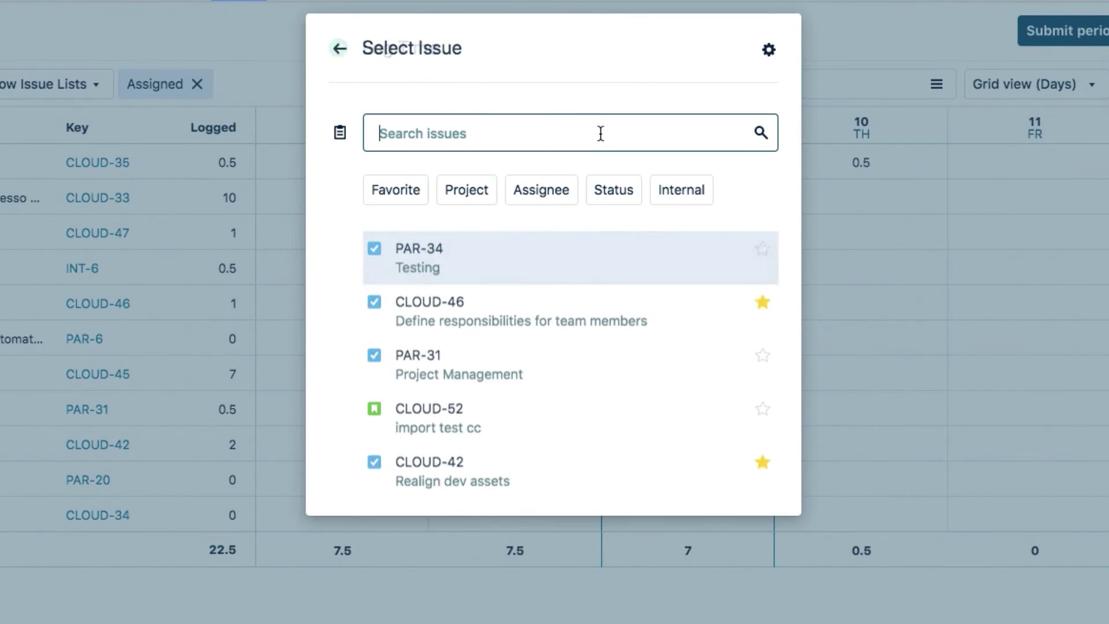
pyautogui.click(598, 409)
pyautogui.write('1h')
pyautogui.click(661, 482)
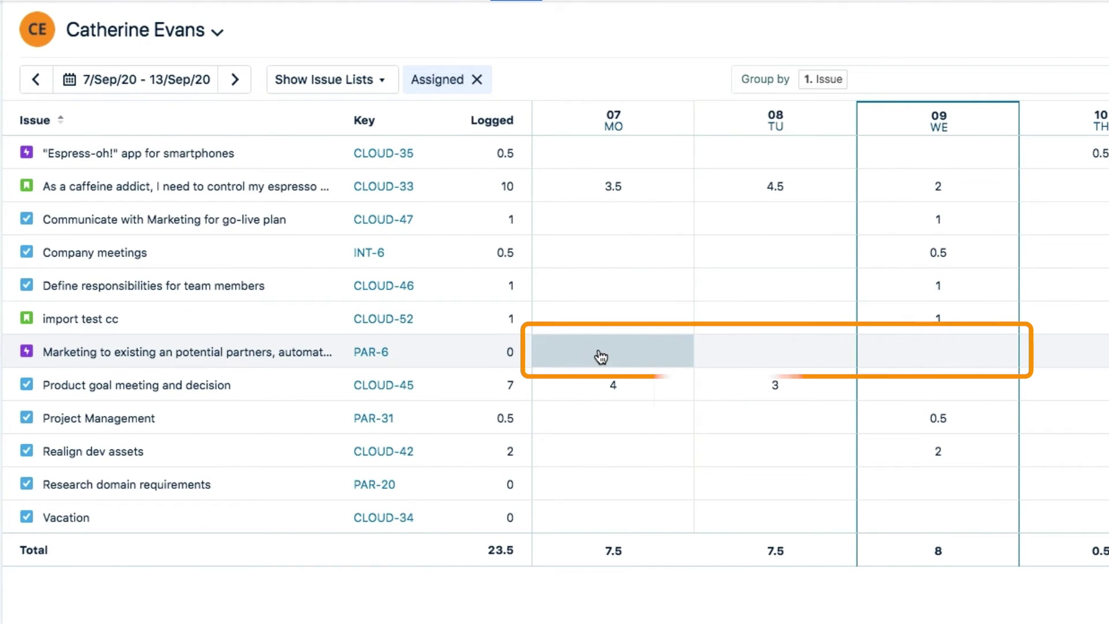
# - Log 1 hour per day on PAR-6 for Monday through Wednesday
pyautogui.moveTo(598, 356); pyautogui.dragTo(914, 354)
pyautogui.write('1')
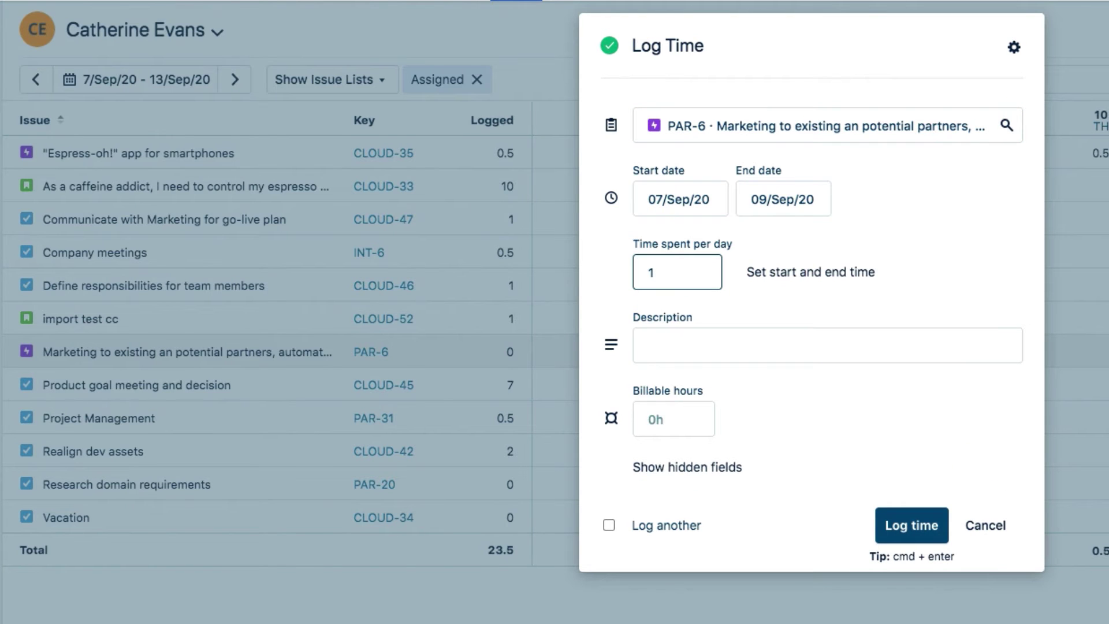
pyautogui.click(915, 526)
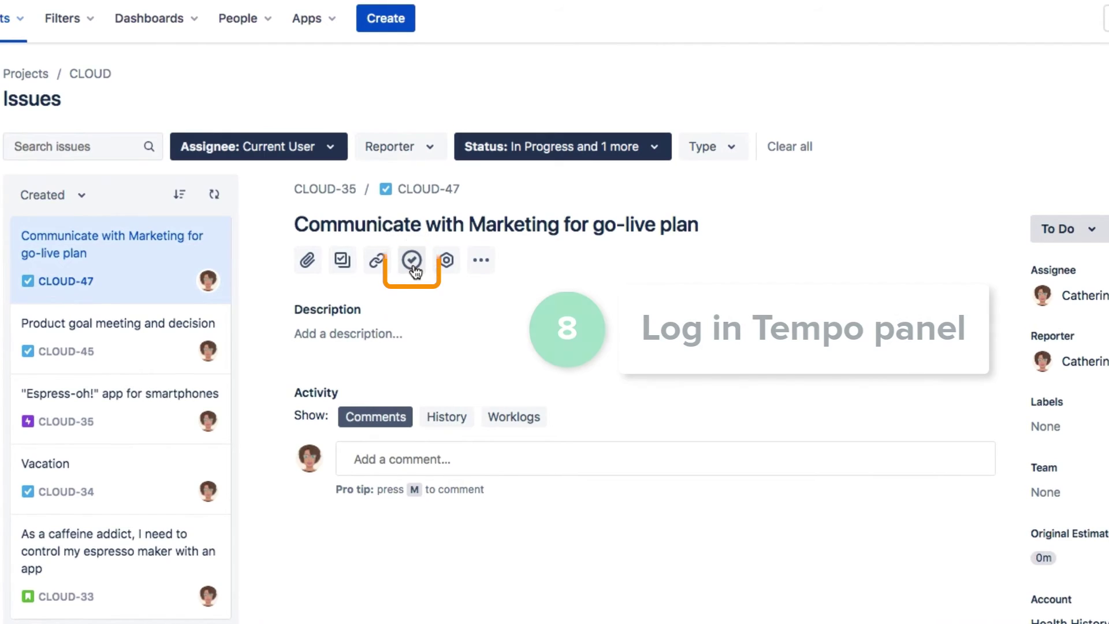
# - Log 1h on CLOUD-47 dated 09 Sep 2020 from the issue's Tempo worklog list
pyautogui.click(412, 261)
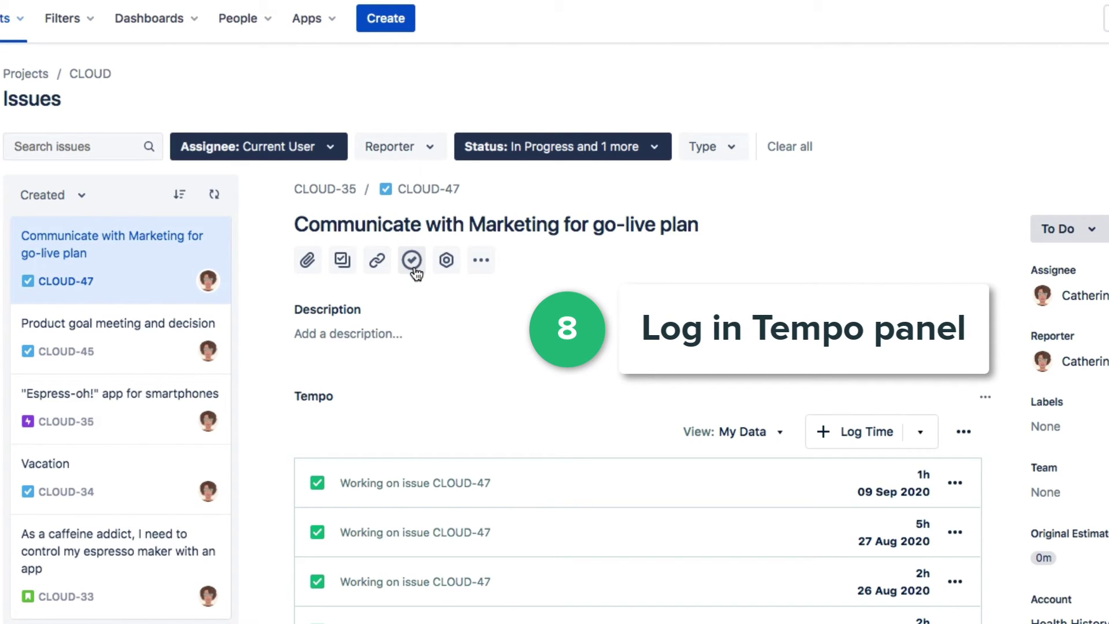
pyautogui.click(874, 439)
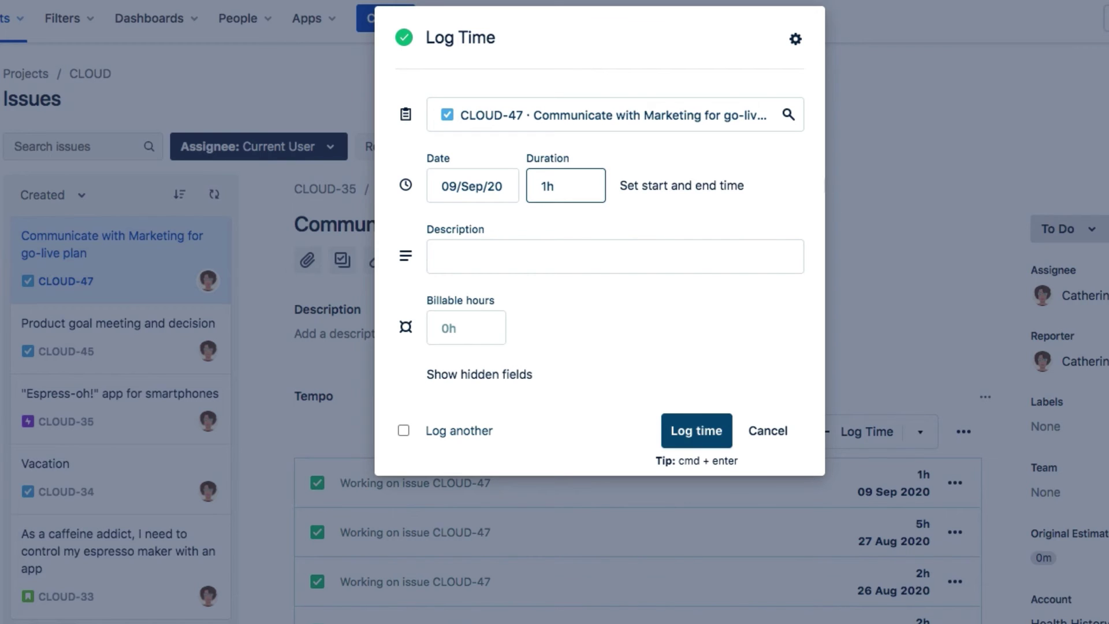
pyautogui.click(699, 431)
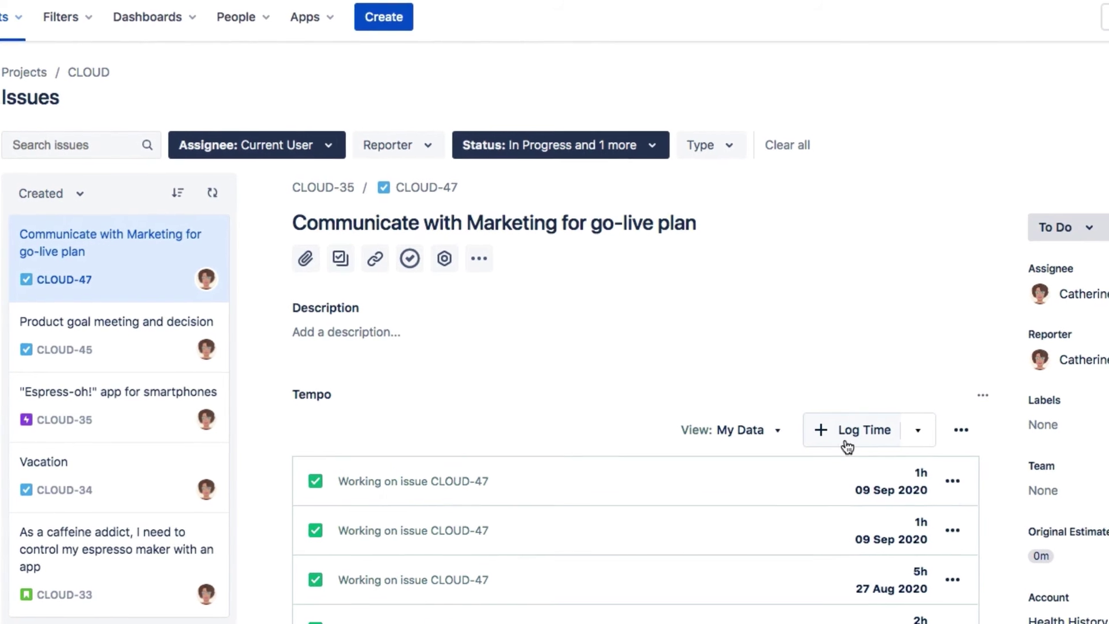
# - Log another 1h on CLOUD-47 dated 08 Sep 2020 from Tempo's sidebar panel
pyautogui.scroll(-3, 885, 490)
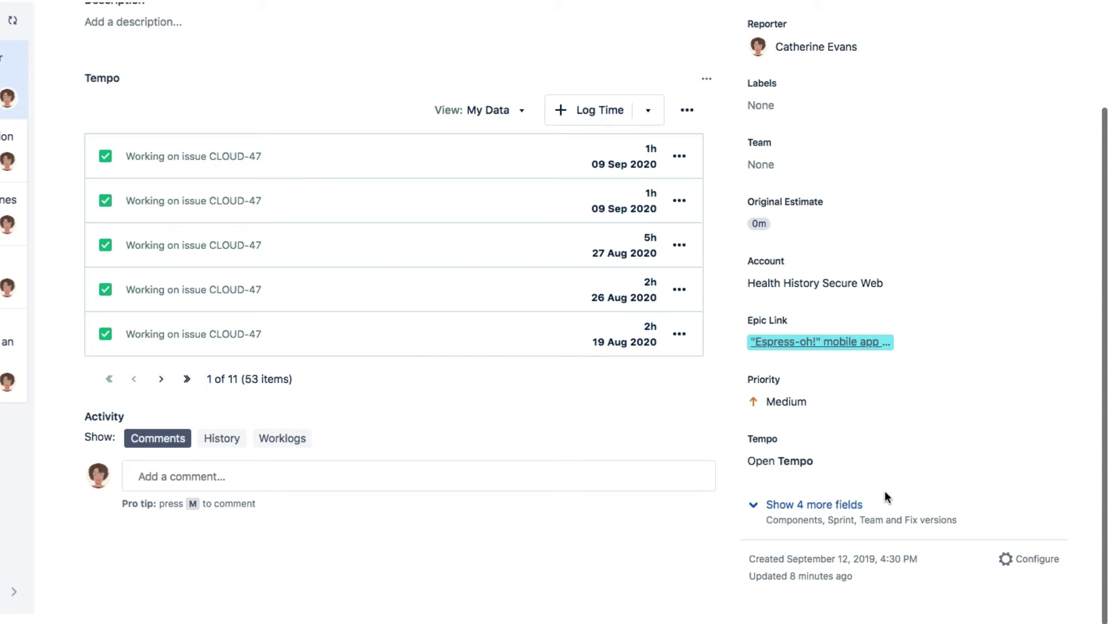
pyautogui.click(784, 462)
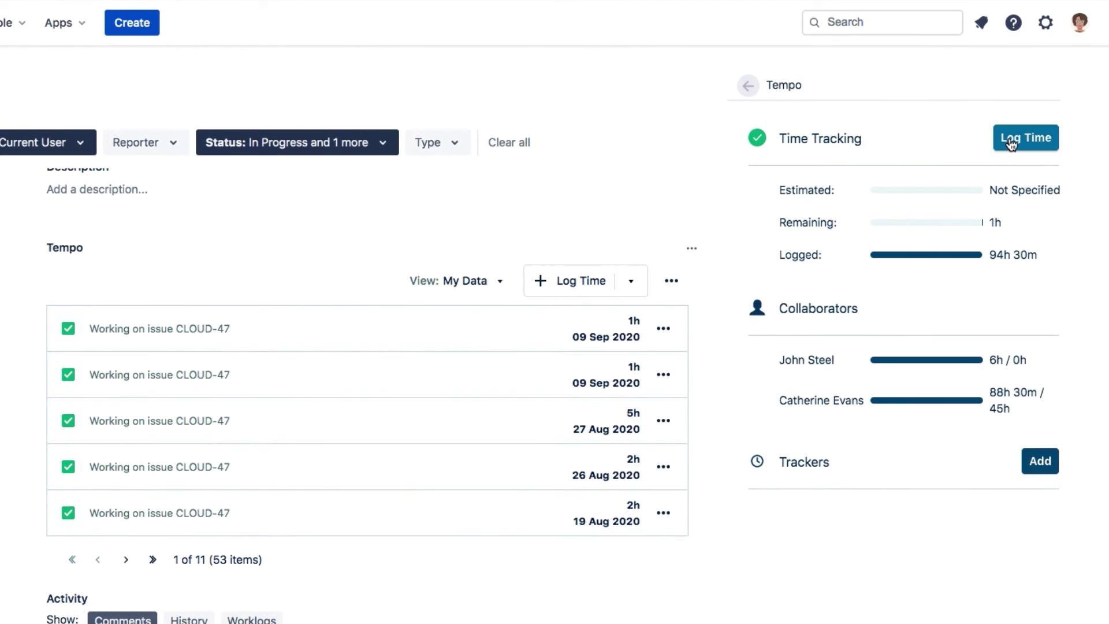
pyautogui.click(1025, 135)
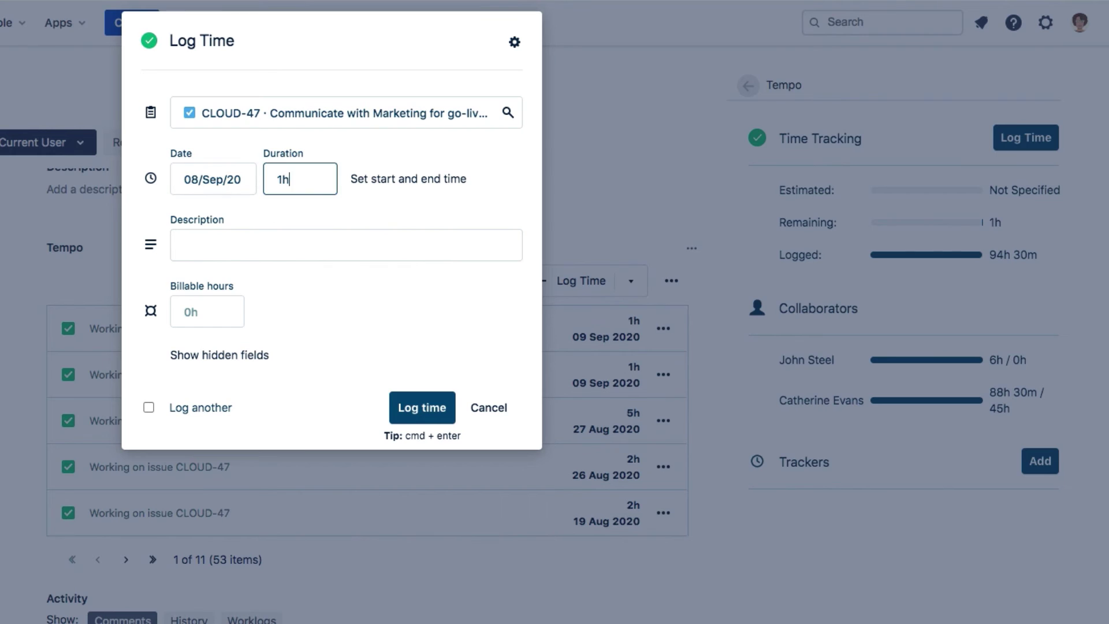
pyautogui.click(419, 404)
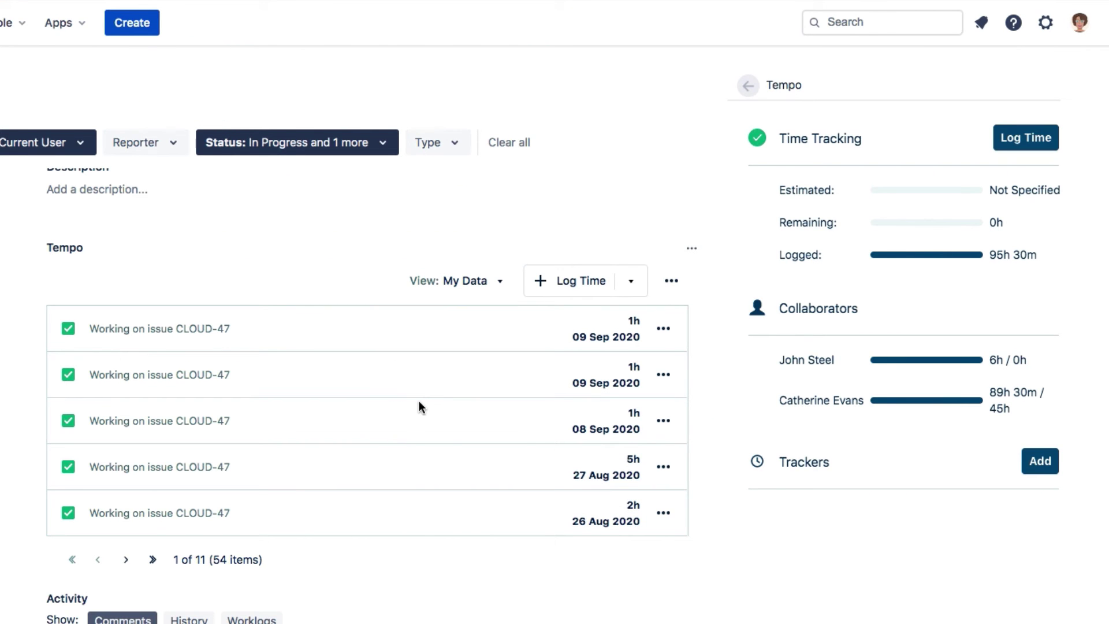
# - Run a new Tempo tracker on CLOUD-47, then stop it and save it as a 10m worklog
pyautogui.click(1040, 463)
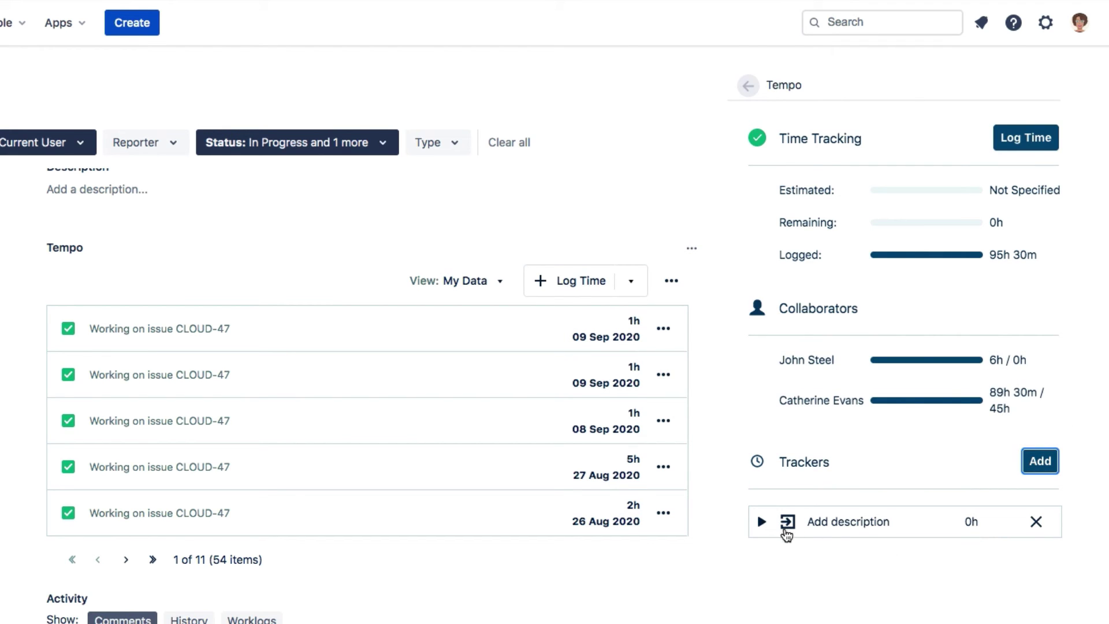
pyautogui.click(761, 522)
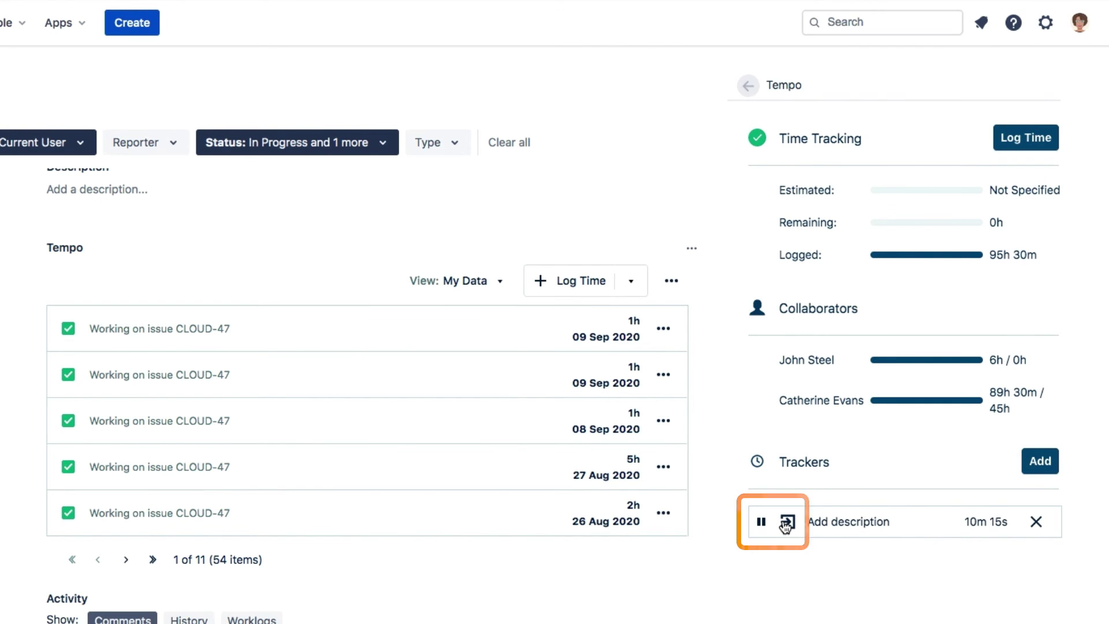
pyautogui.click(787, 522)
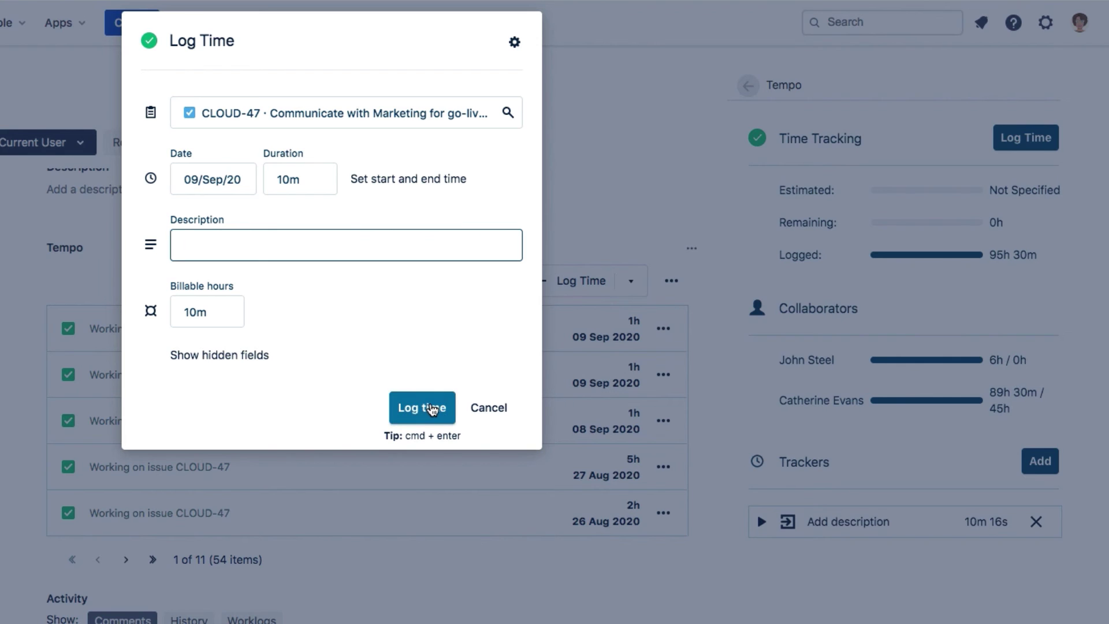
pyautogui.click(433, 404)
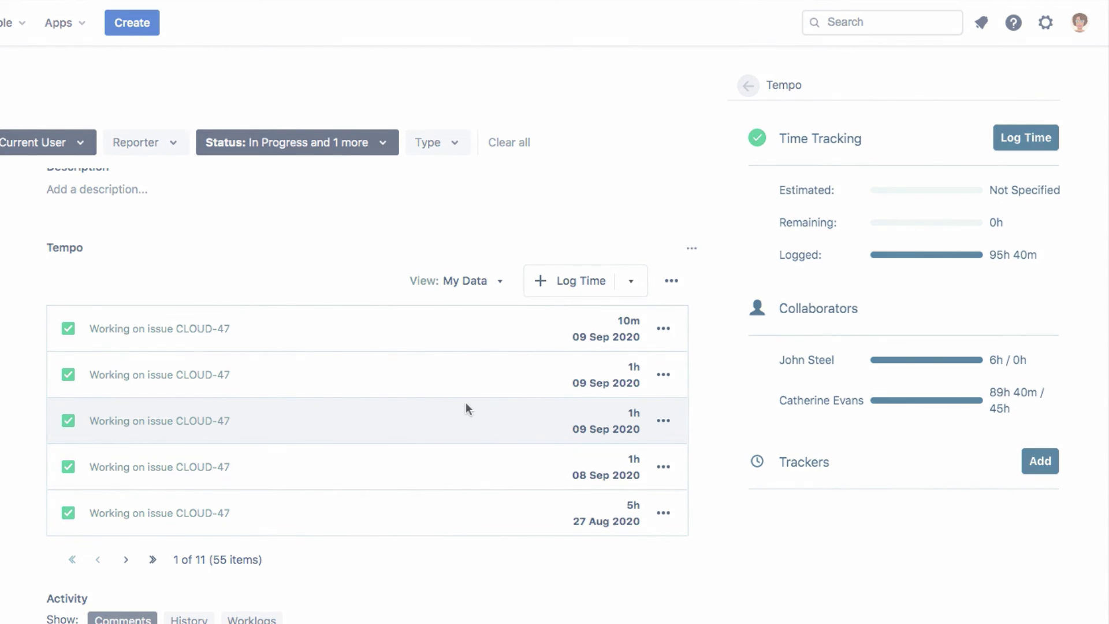